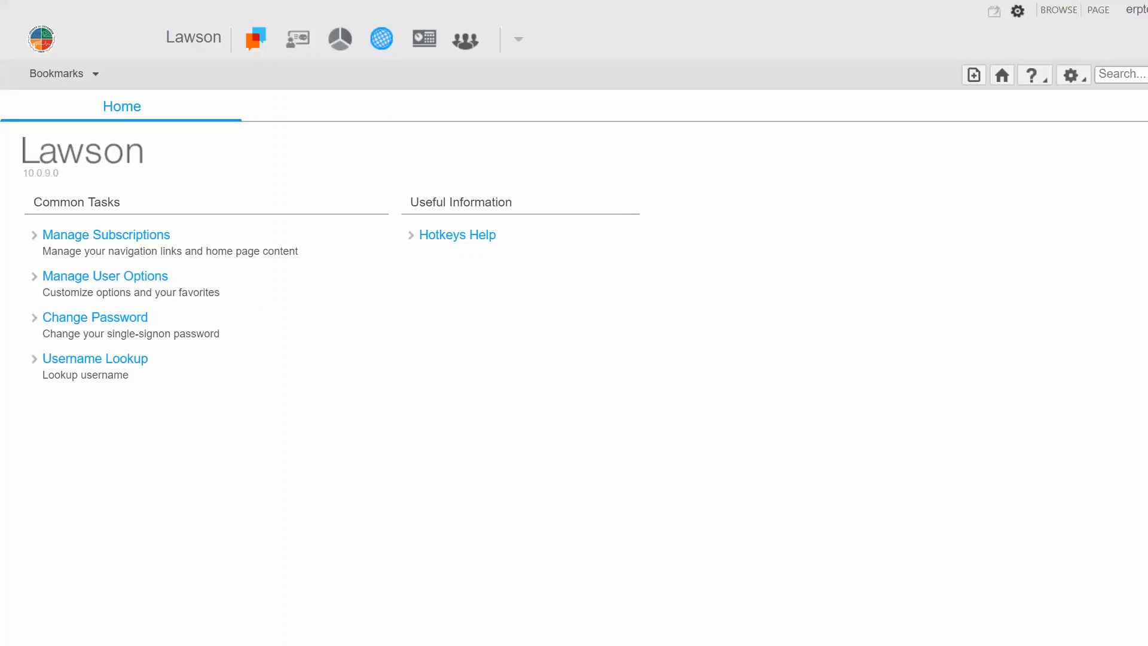
Open a new requisition in the Requisition Center's shopping form.
click(73, 75)
mouse_move(127, 137)
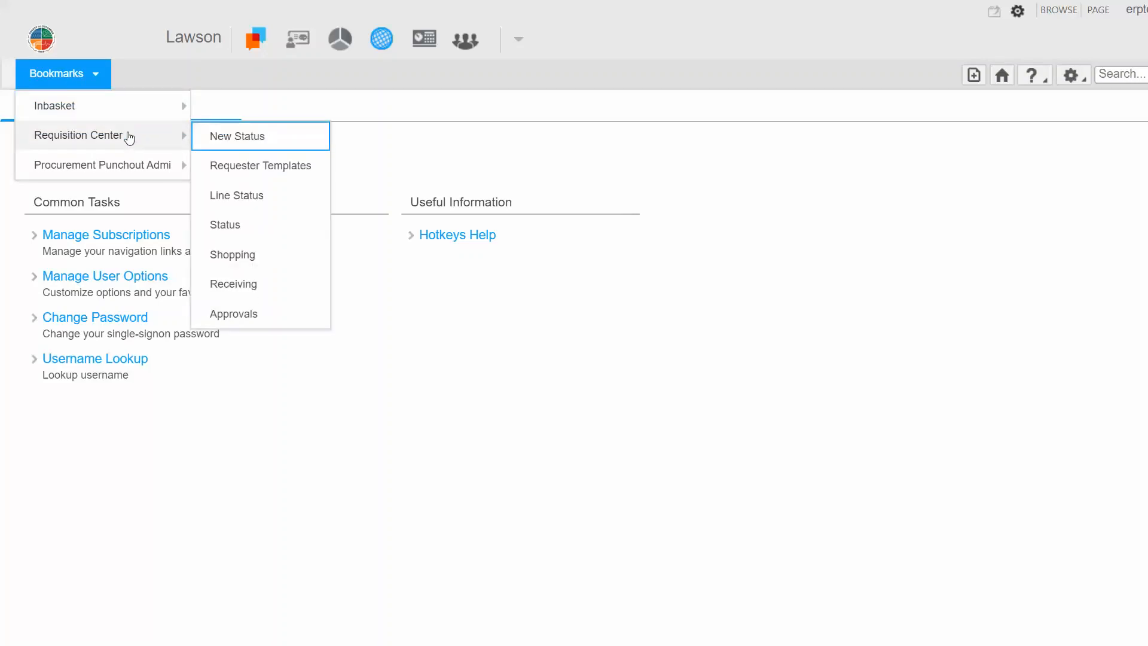
click(302, 266)
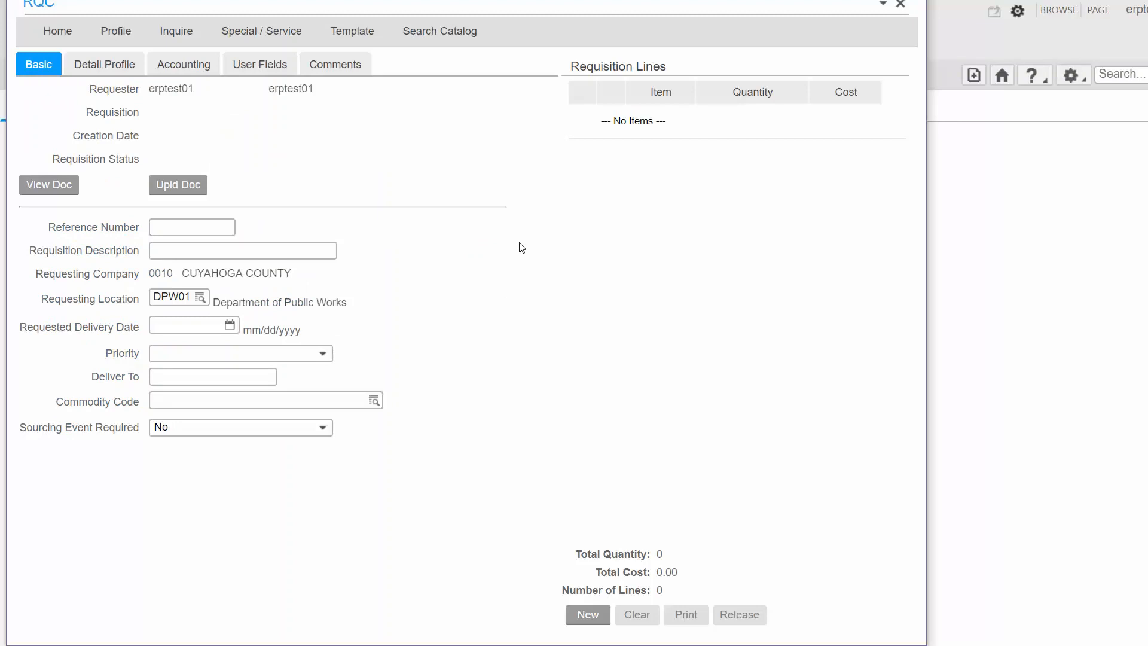
On the detail profile, look up and set the PO Code to FPSR (Formal Process Special Requir).
click(136, 67)
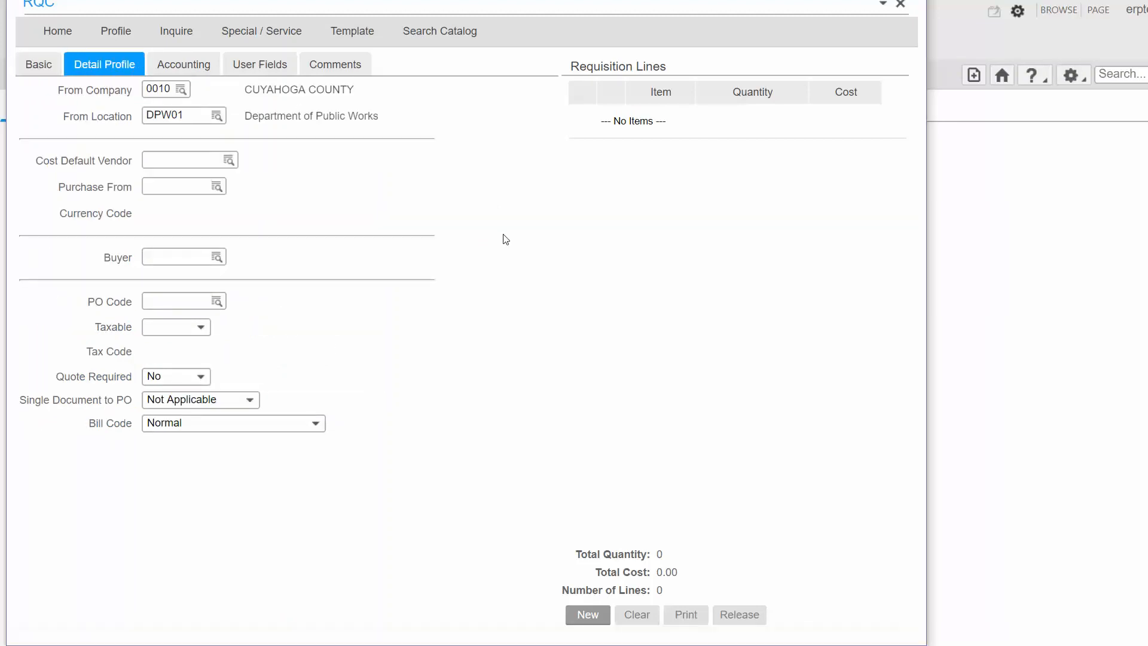
click(181, 302)
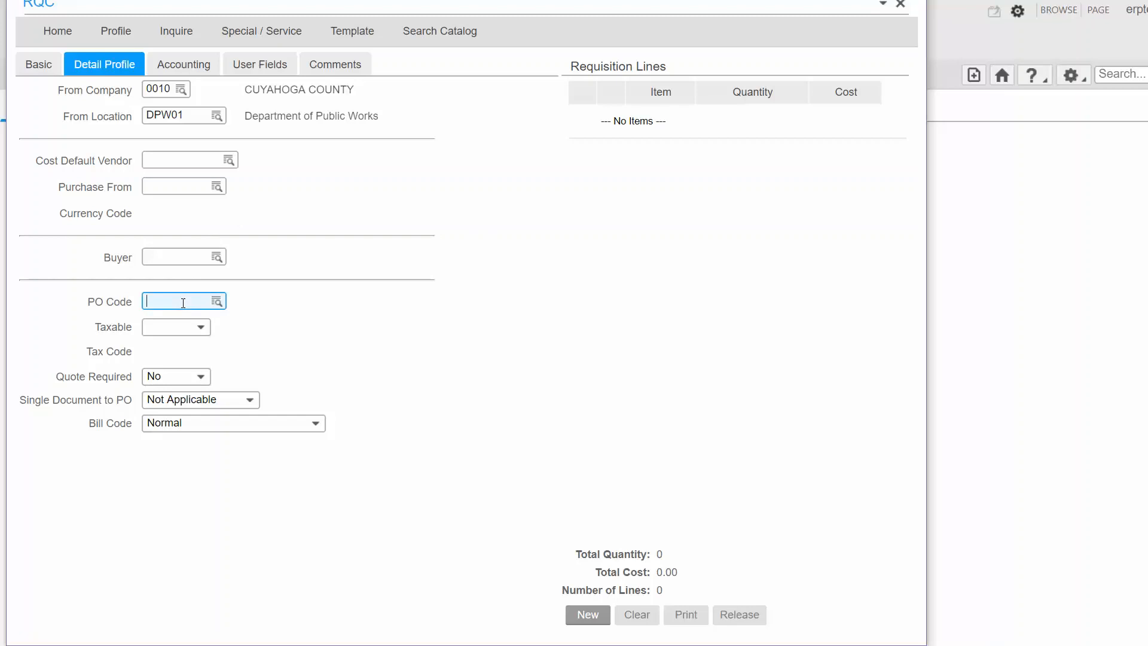
click(217, 304)
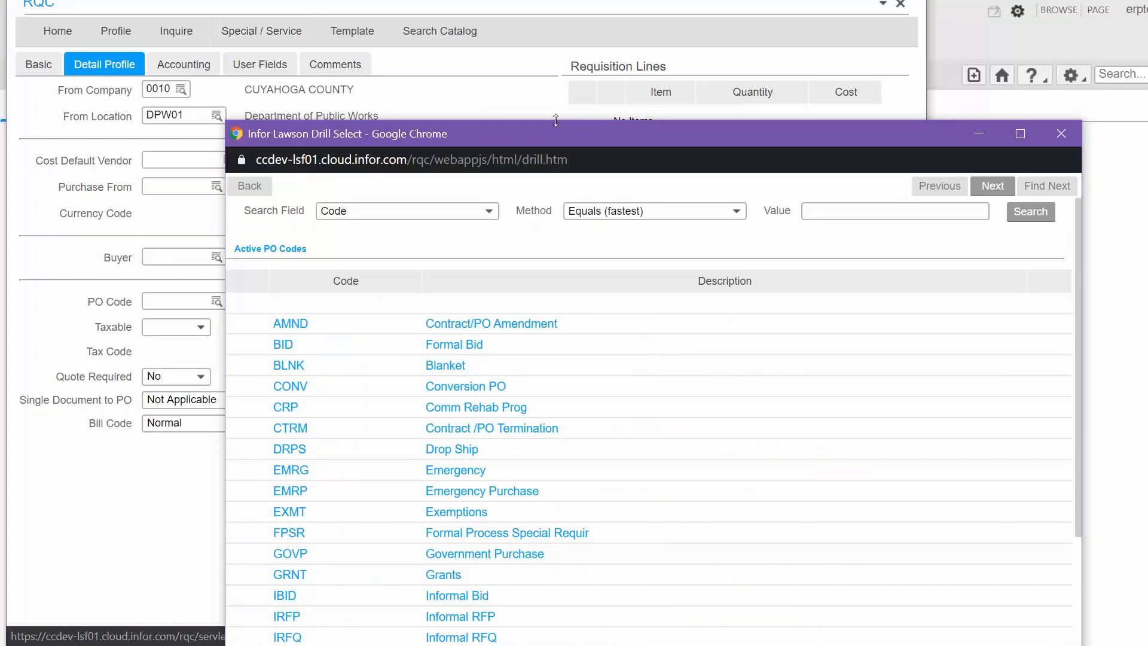
drag(563, 137, 480, 33)
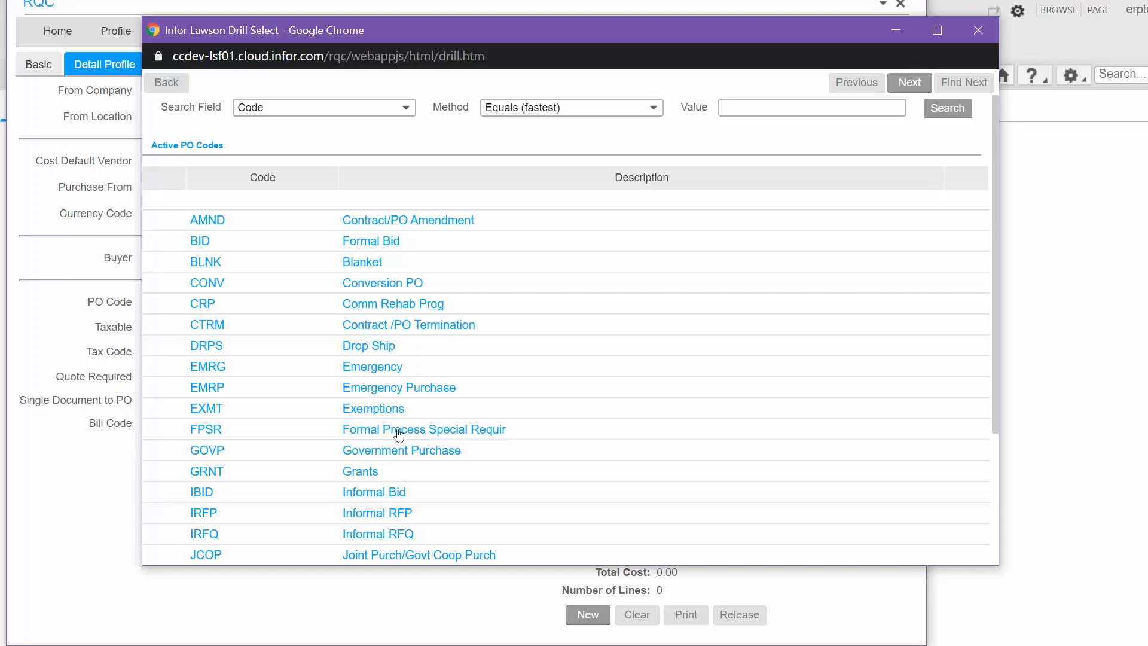
click(195, 435)
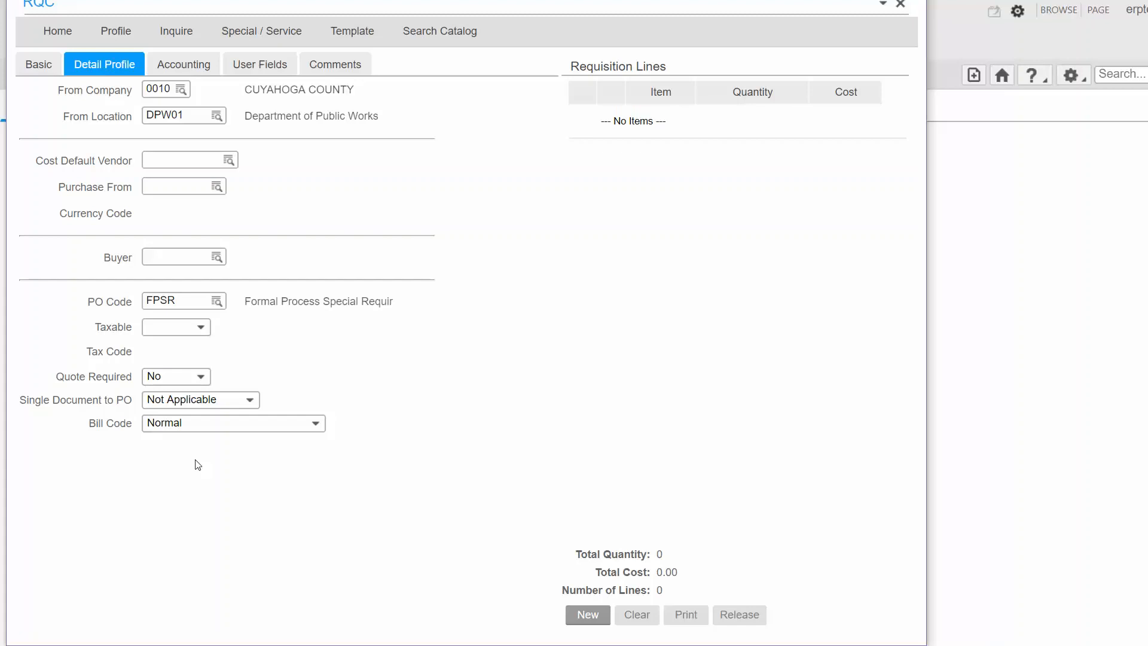
Start a special/service line and enter the item name Vending Machine Contract.
click(283, 36)
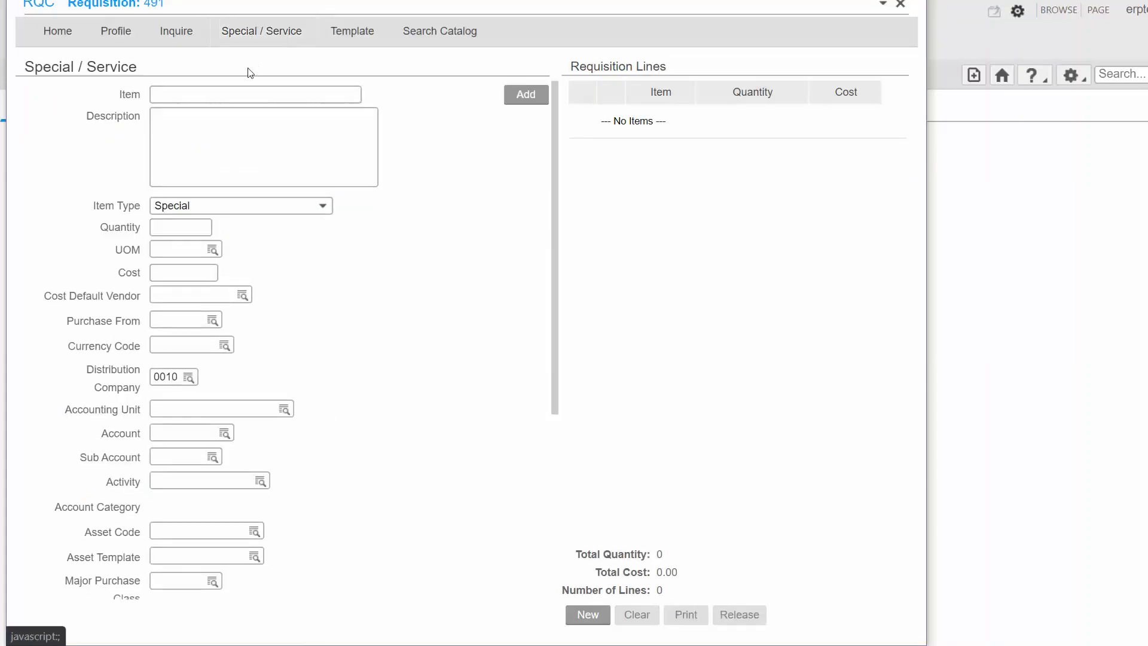
click(244, 94)
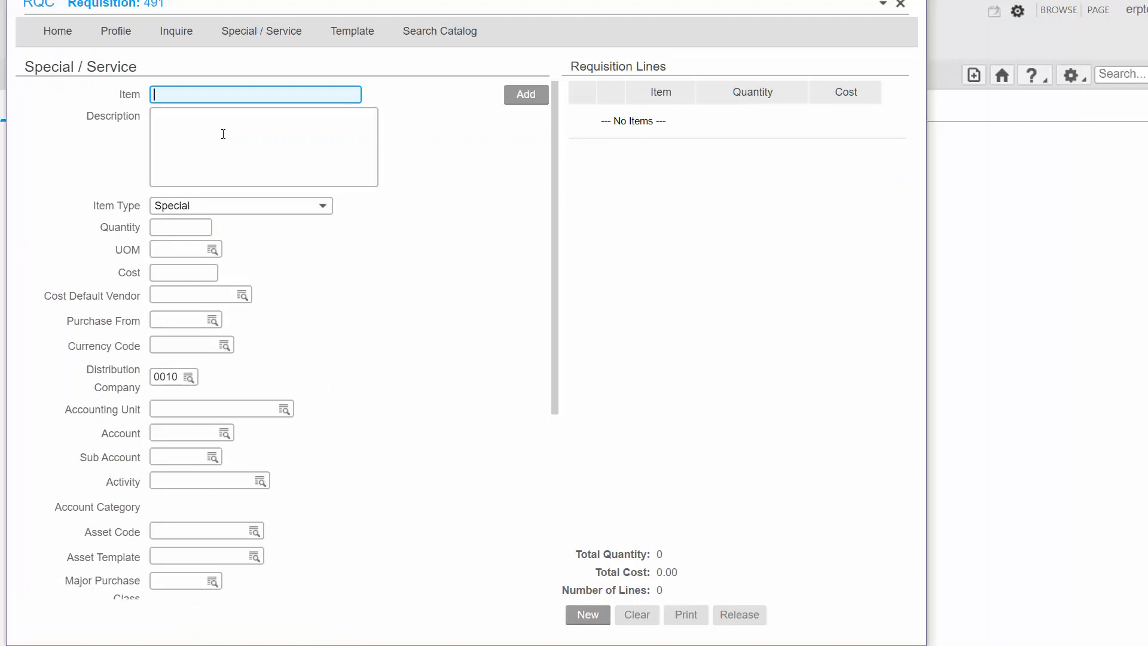
text(Vending Maqchi)
text(ng)
key(BackSpace)
key(BackSpace)
key(BackSpace)
key(BackSpace)
key(BackSpace)
key(BackSpace)
text(chine Contract)
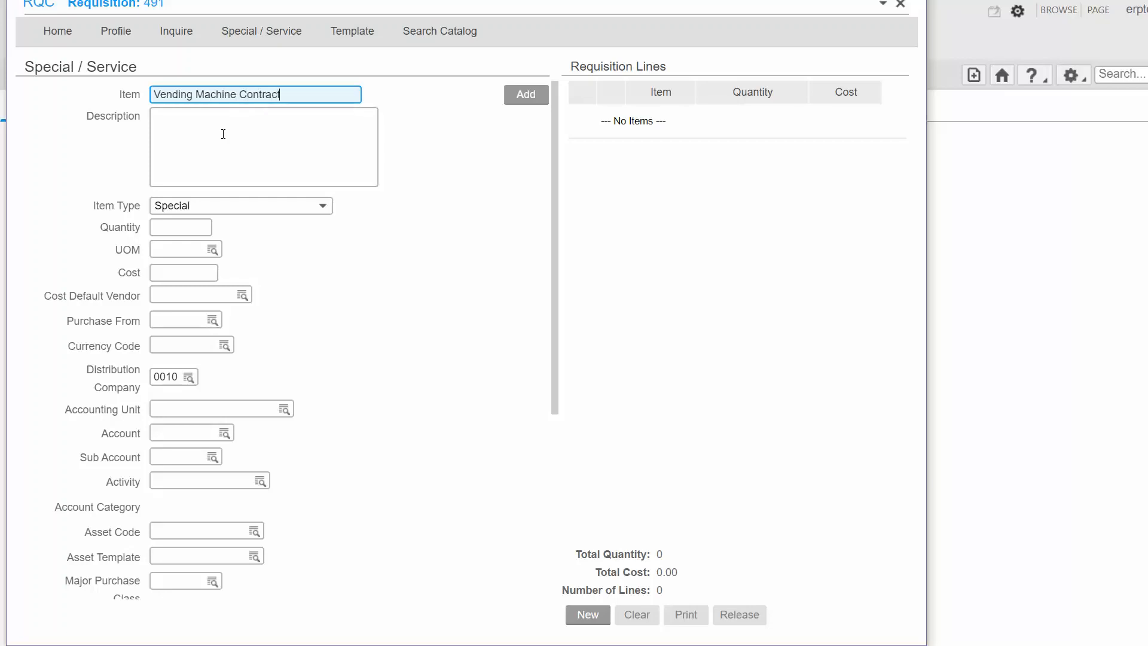
Enter the line description "Contract for vending machines - Admin HQ bldg.".
click(223, 133)
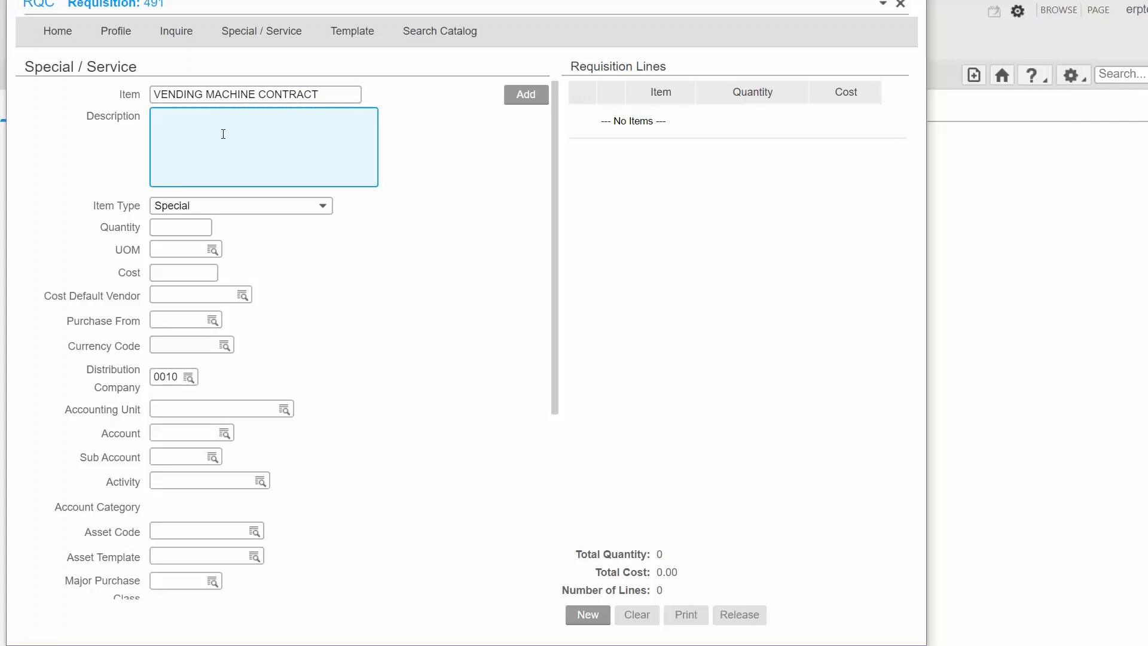
text(Contract for vending machines - a)
key(BackSpace)
text(A)
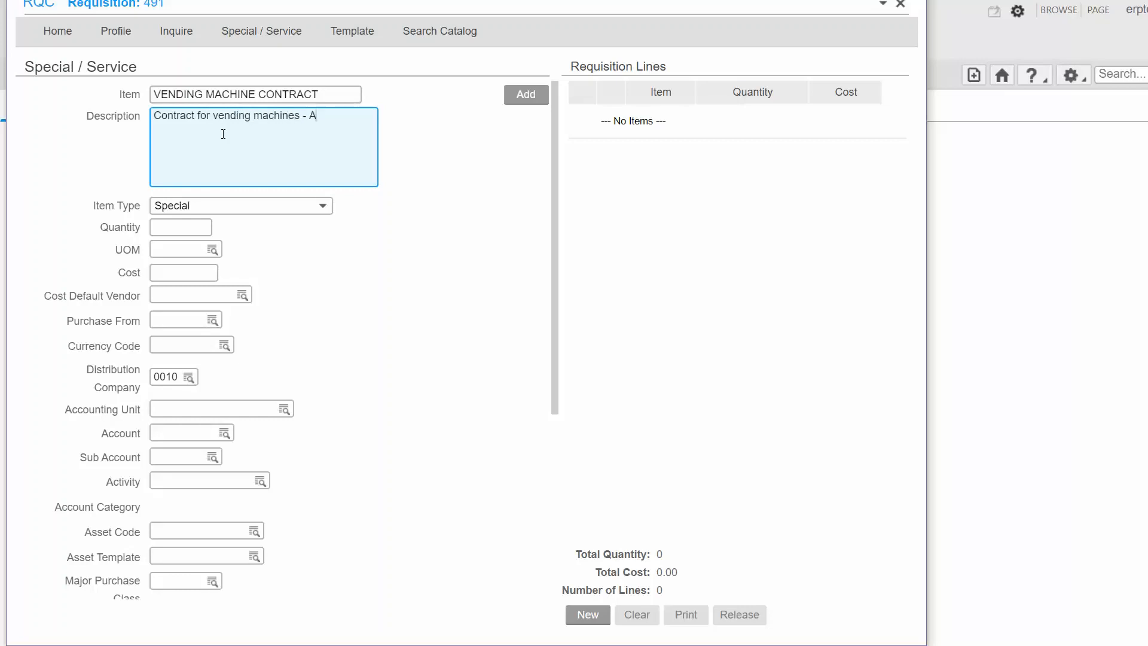
text(dmin HQ bu)
key(BackSpace)
text(ldg.)
Set the item type to Amount Service and the unit of measure to EA.
click(275, 206)
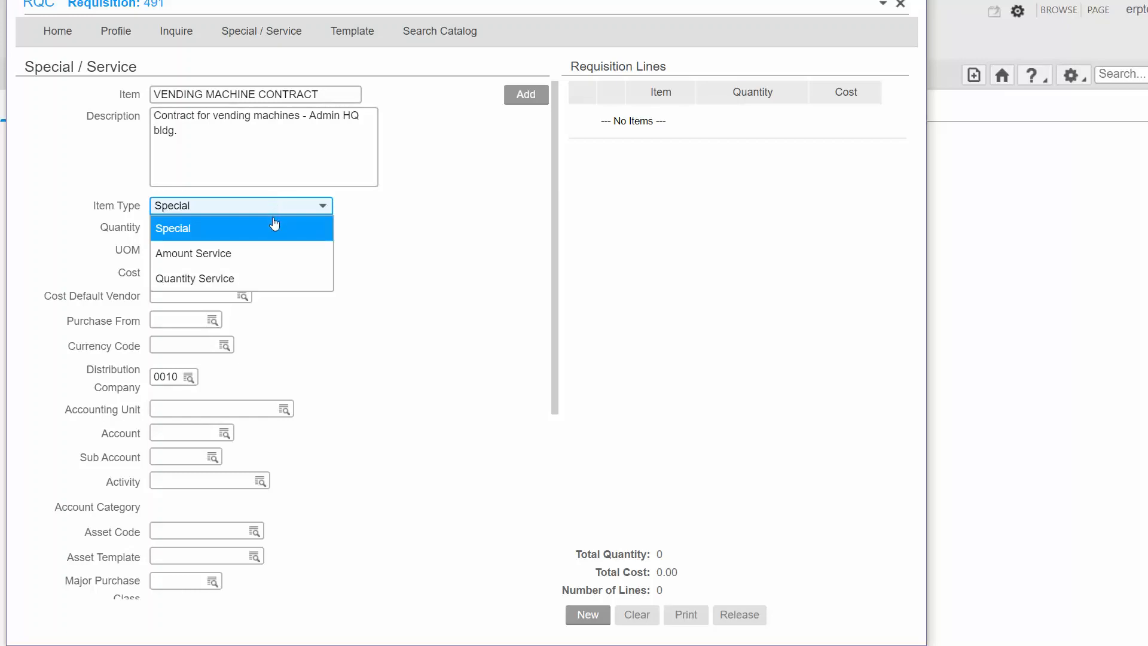
click(264, 256)
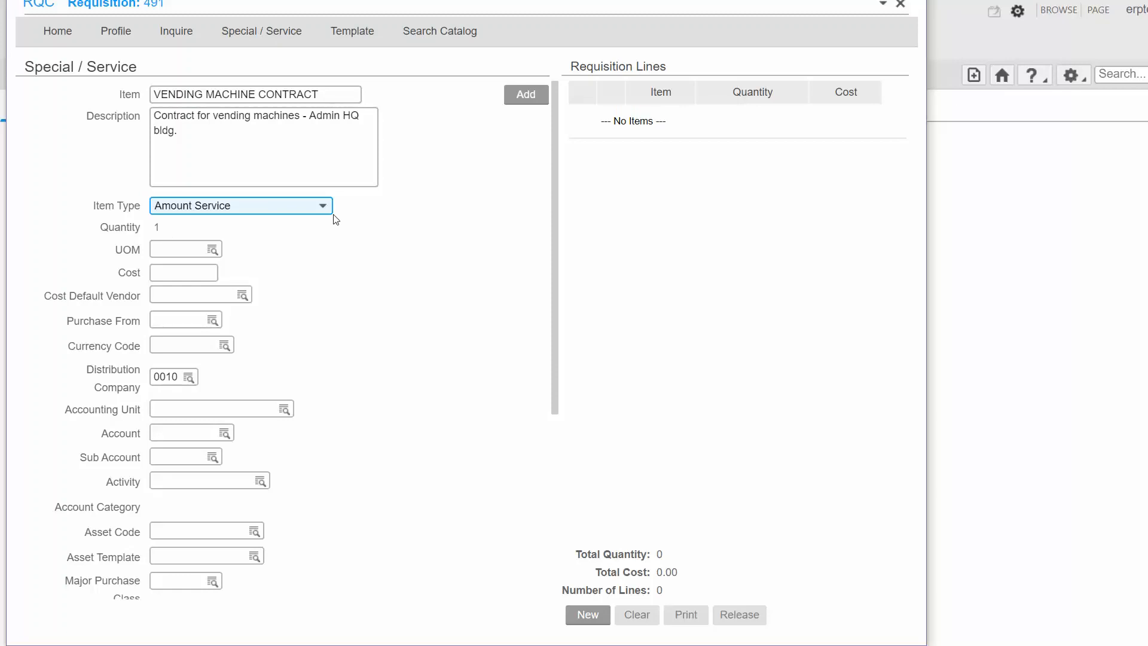
click(171, 245)
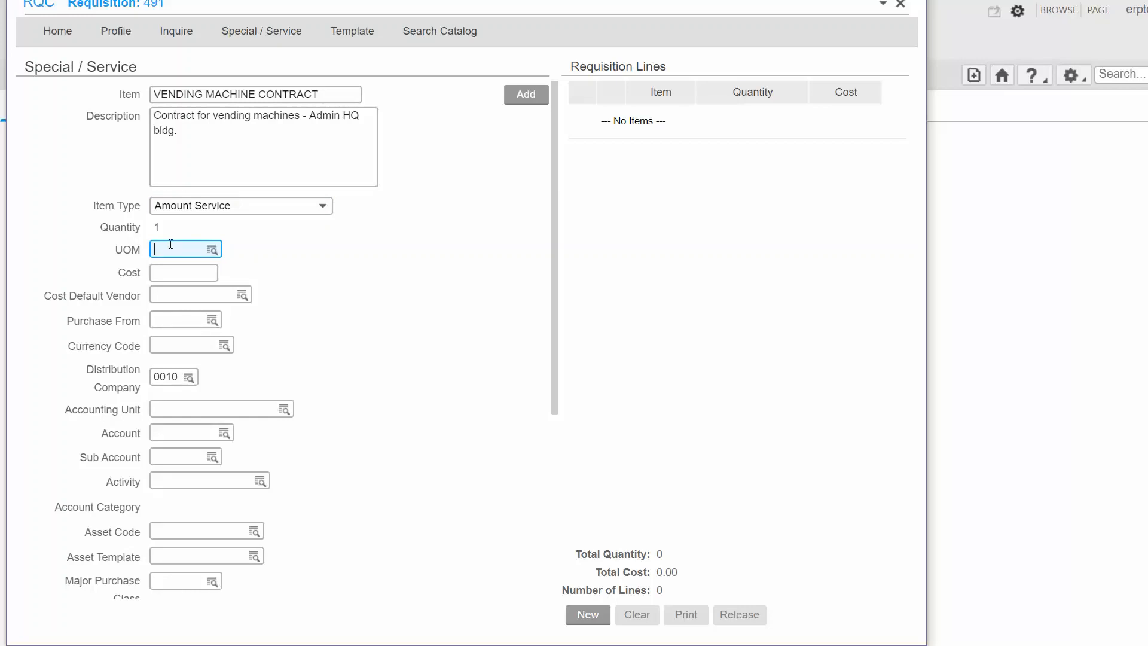
text(EA)
Set the line cost to 30000.
click(165, 271)
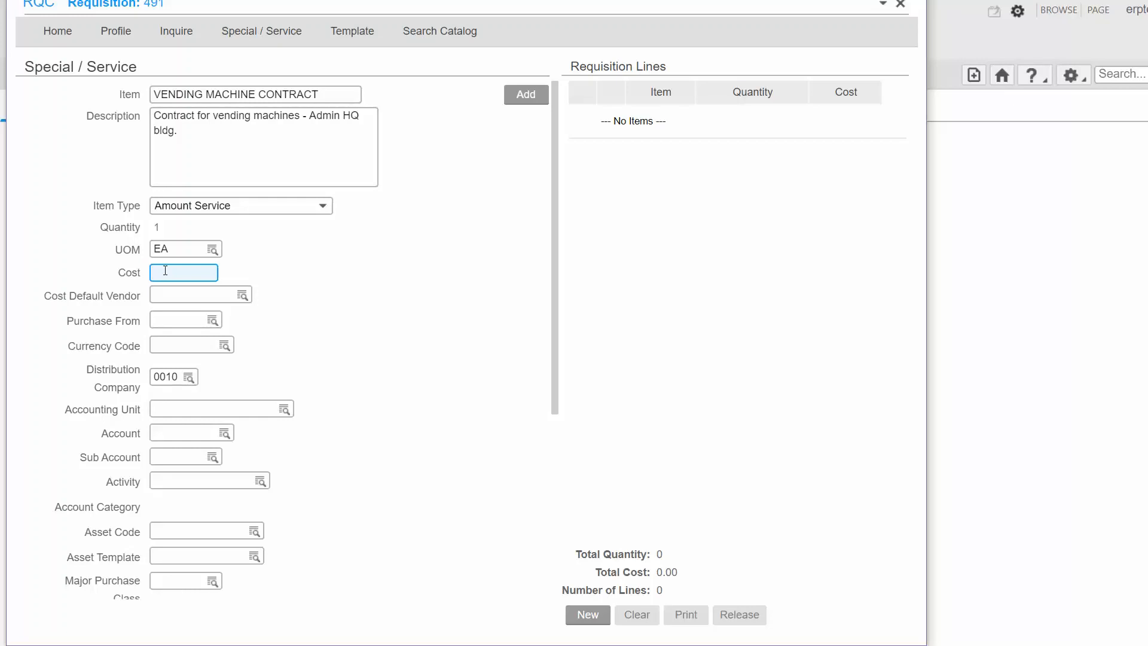
text(30000)
click(226, 301)
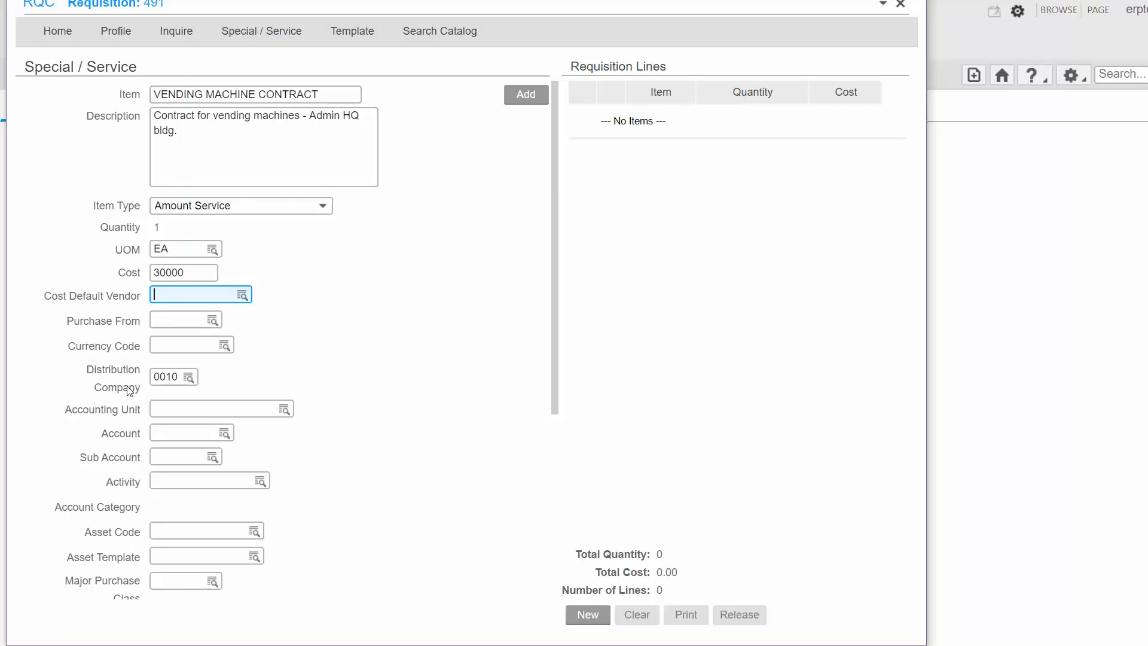
click(174, 378)
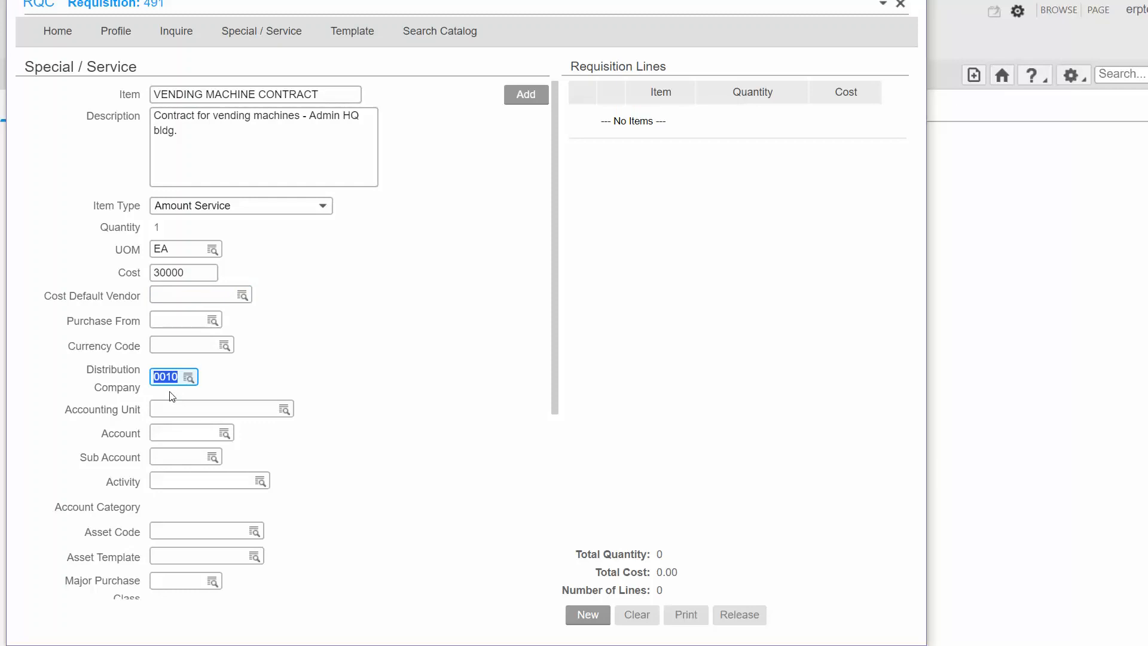
Enter HS220110 as the accounting unit.
click(156, 411)
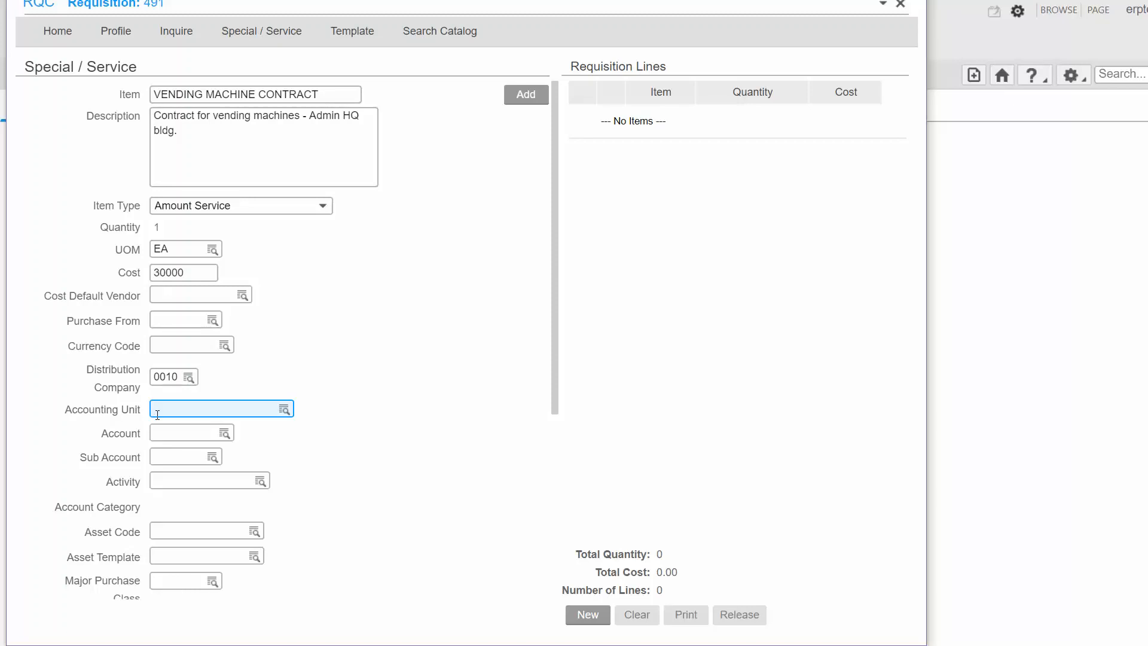
text(HS220110)
key(Tab)
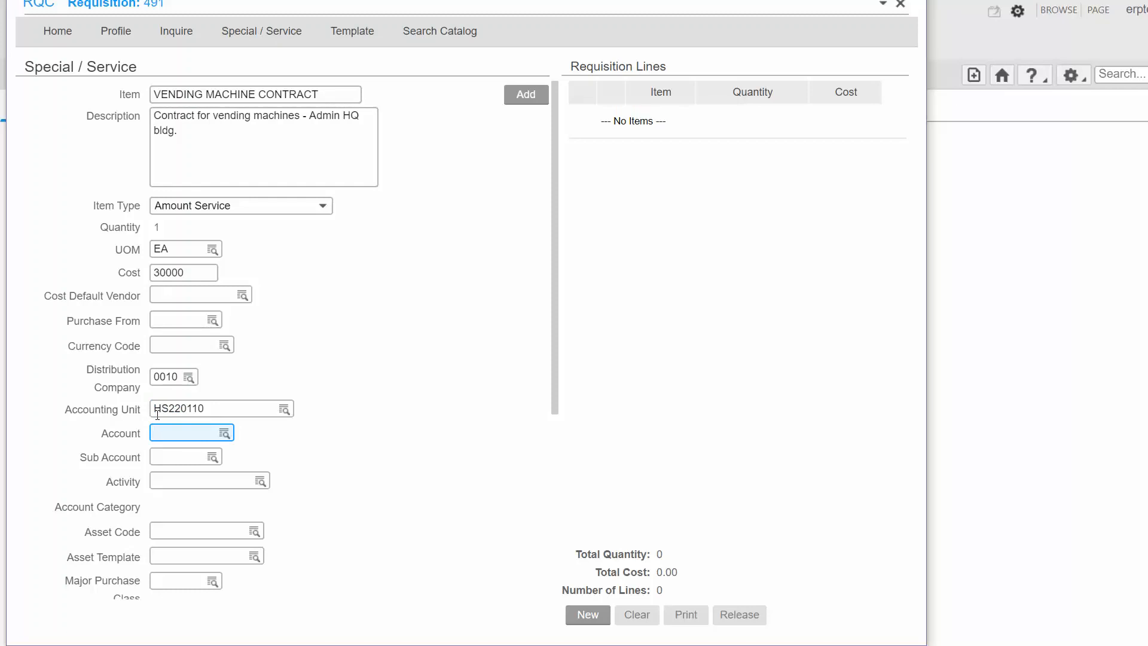
Enter account 54400 and sub account 100.
text(54400)
click(179, 454)
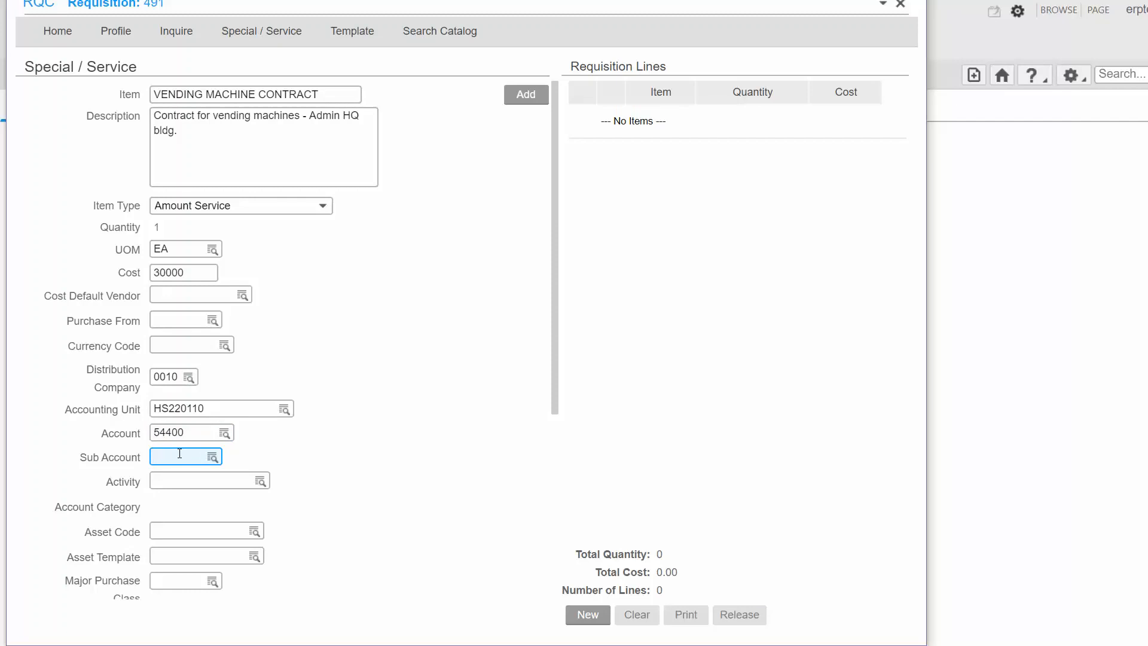
text(100)
click(178, 480)
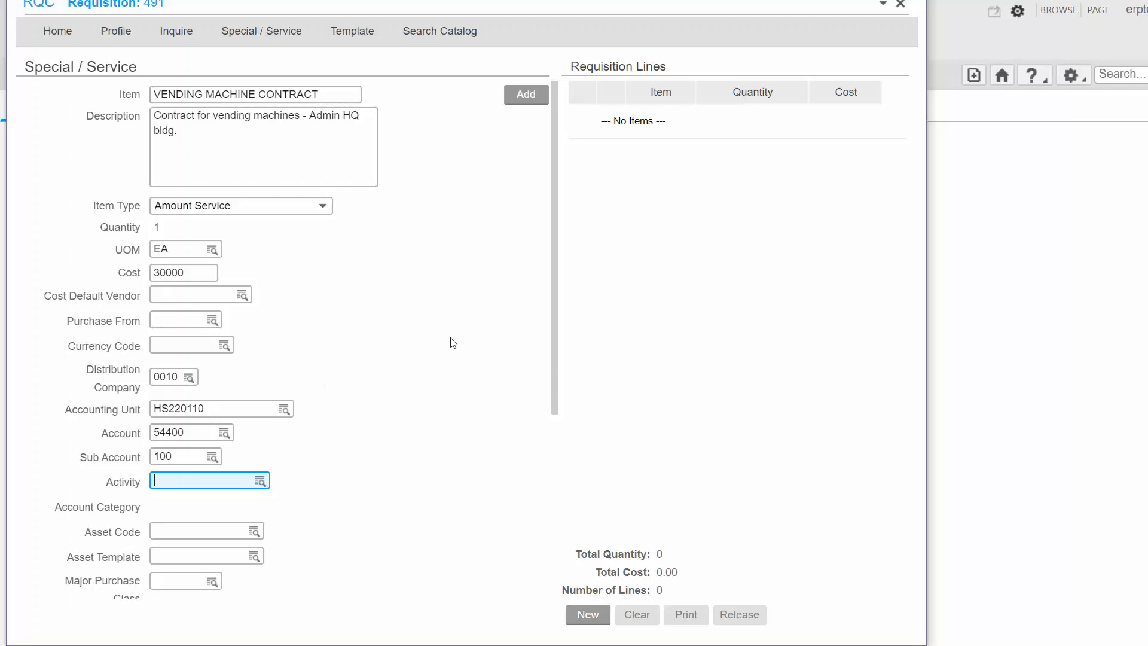
Set the requested delivery date to 1/24/2020.
drag(554, 343, 547, 551)
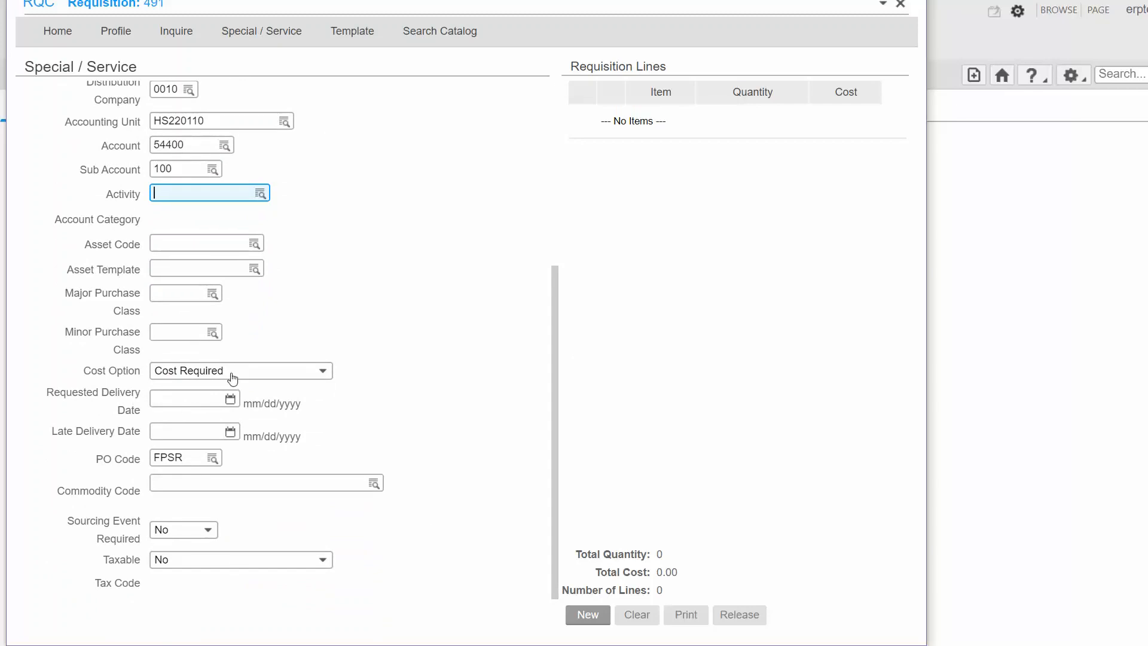
click(203, 396)
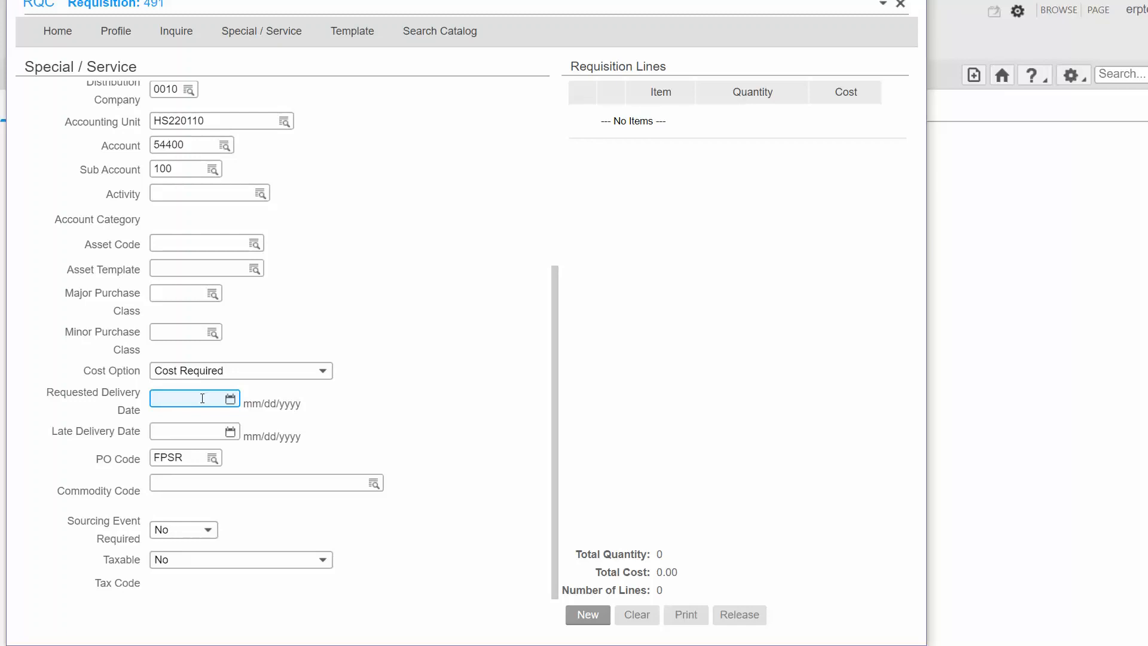
text(1/24/2020)
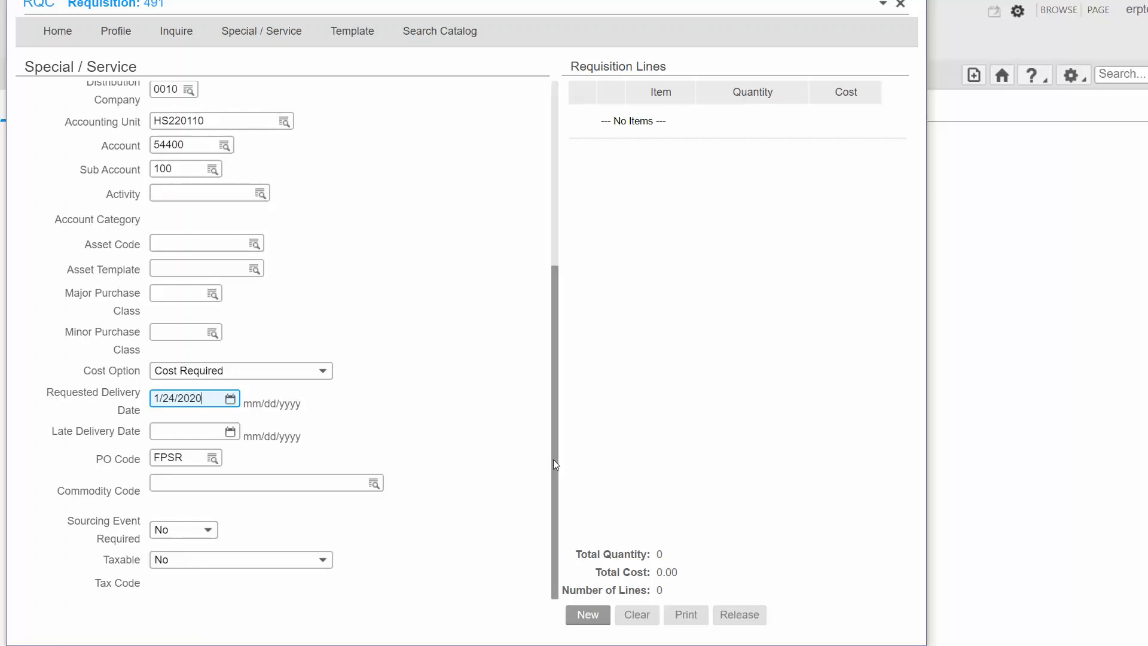
Add the vending machine contract line to the requisition.
drag(553, 459, 501, 245)
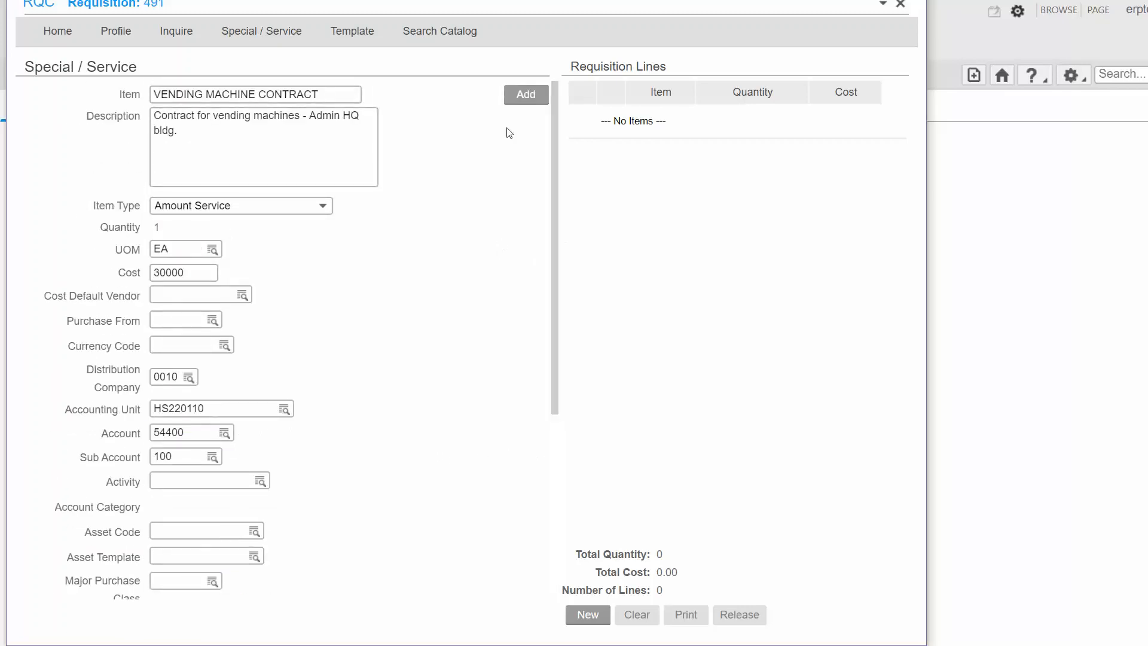
click(522, 94)
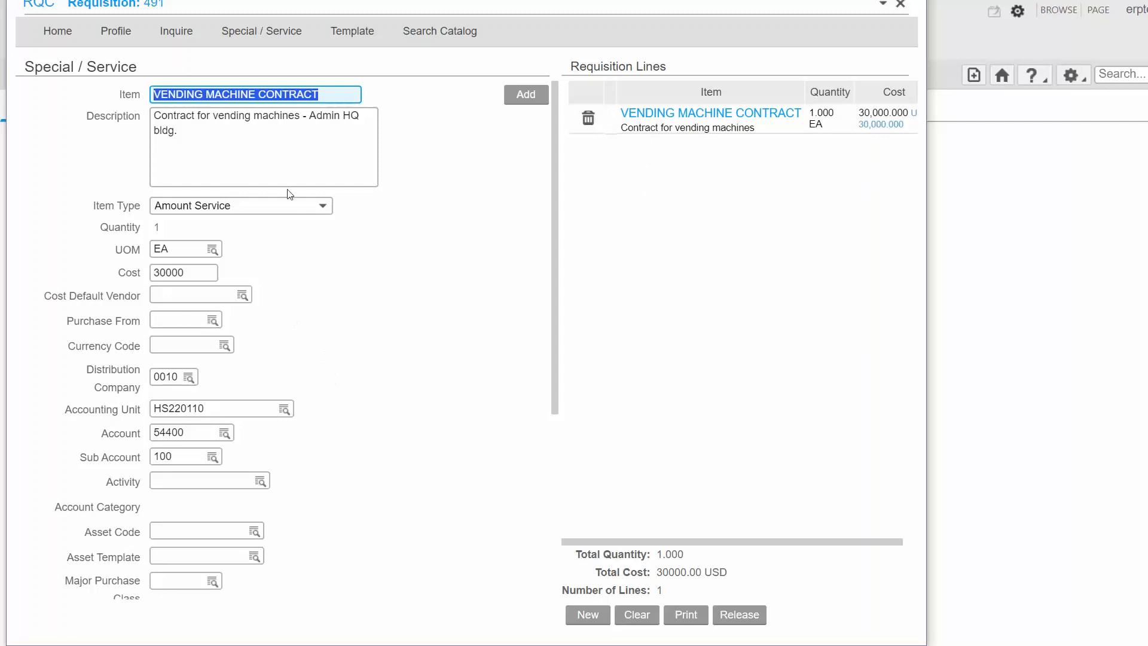
click(287, 149)
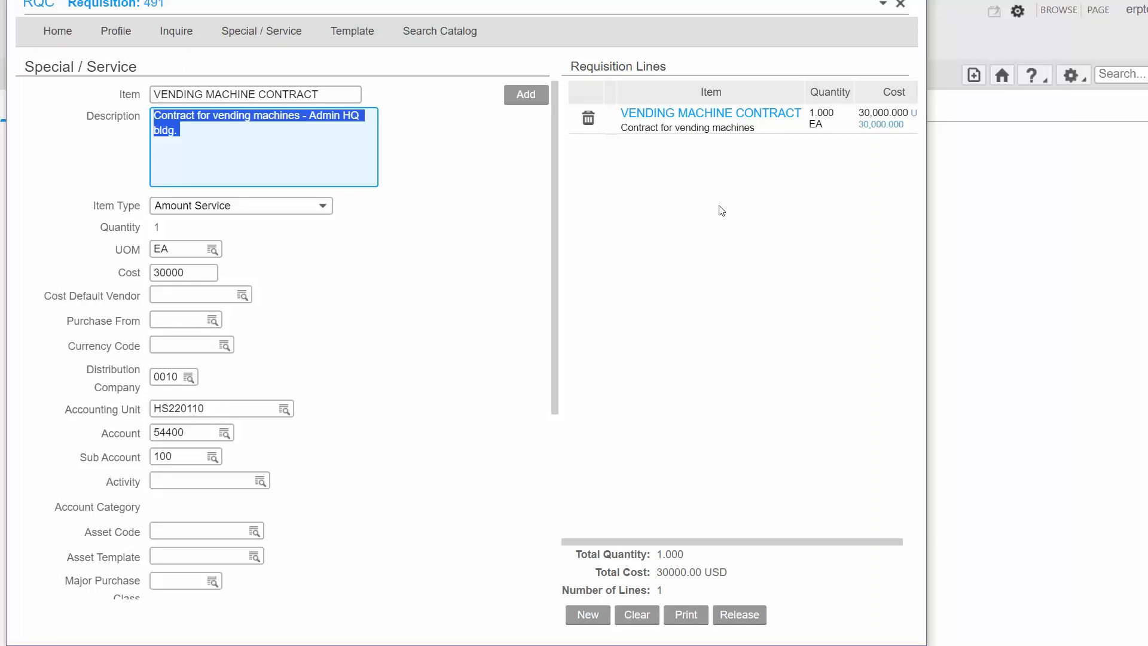
Release the requisition and acknowledge the submission dialog.
click(744, 620)
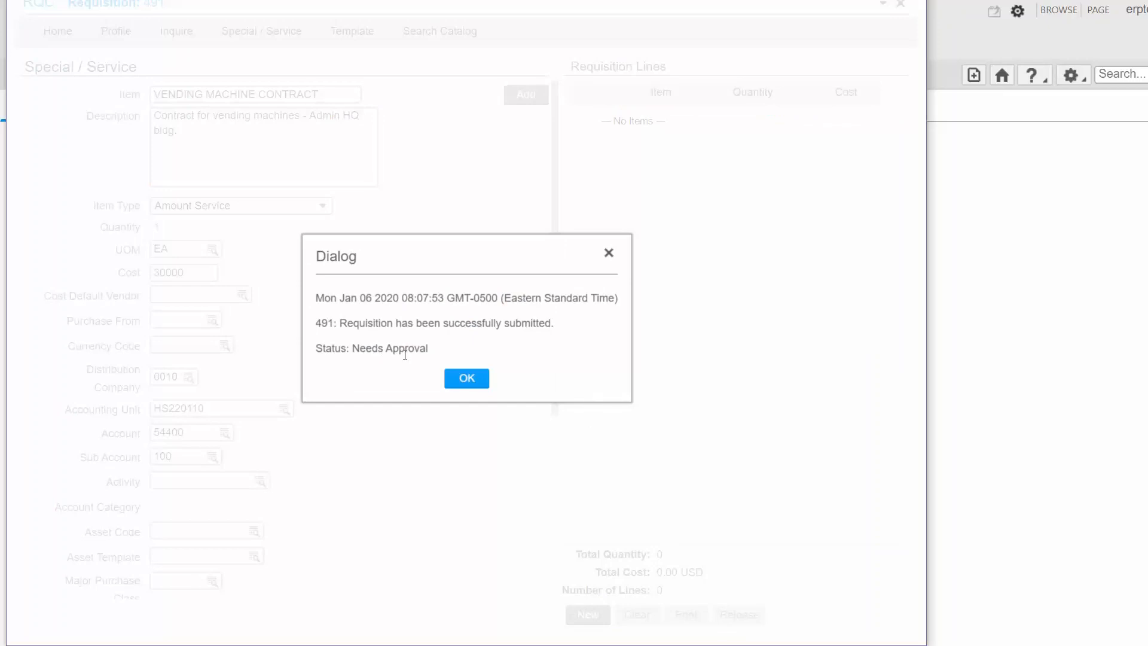
click(460, 381)
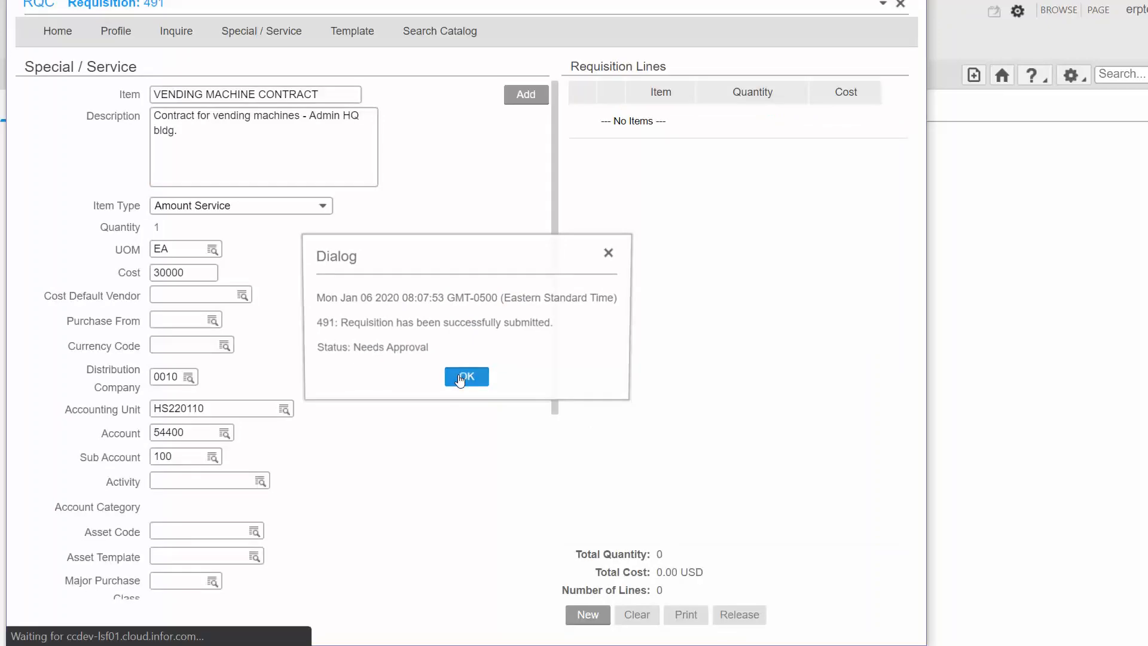